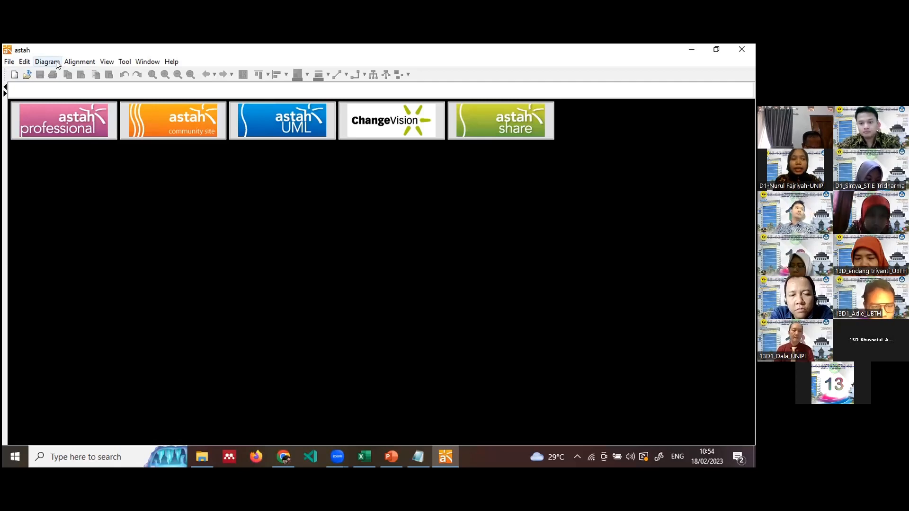
Create a new use case diagram, UseCase Diagram0, from the Diagram menu.
left_click(47, 62)
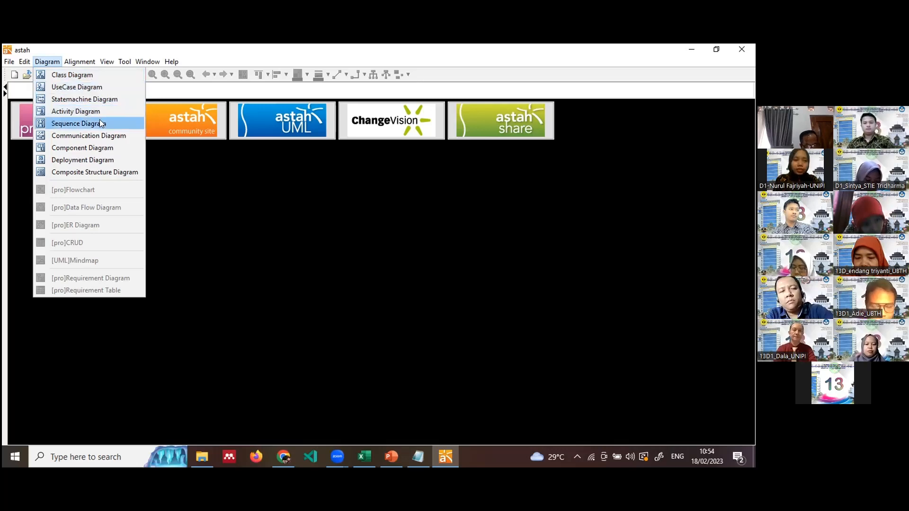
left_click(104, 89)
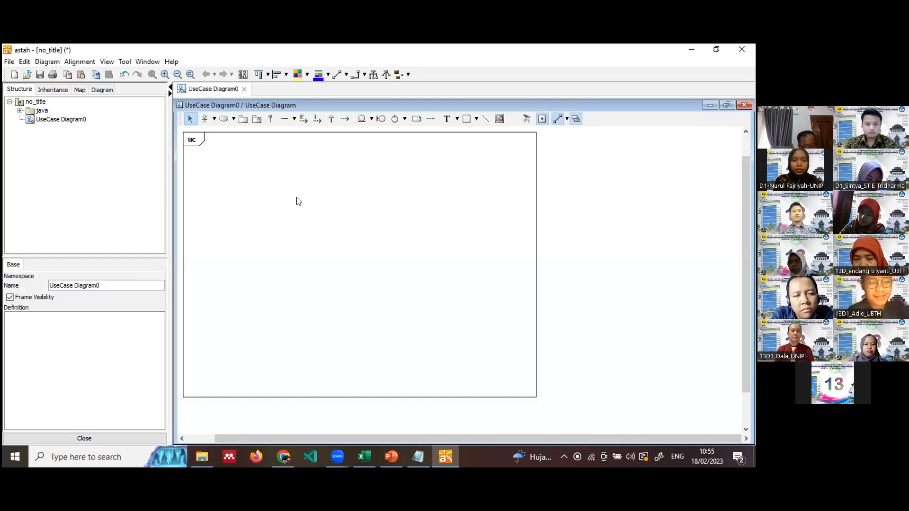
Draw a tall unfilled rectangle in the centre of the uc frame as the system boundary.
left_click(475, 119)
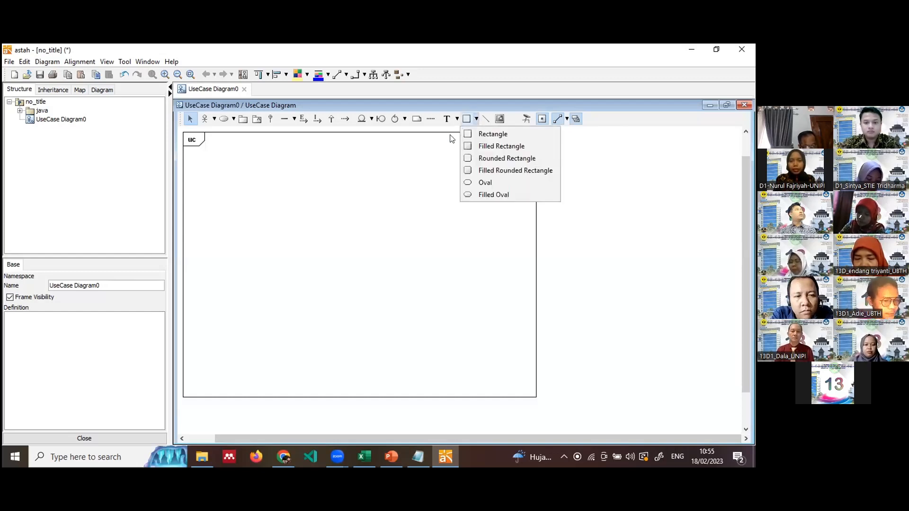
left_click(467, 138)
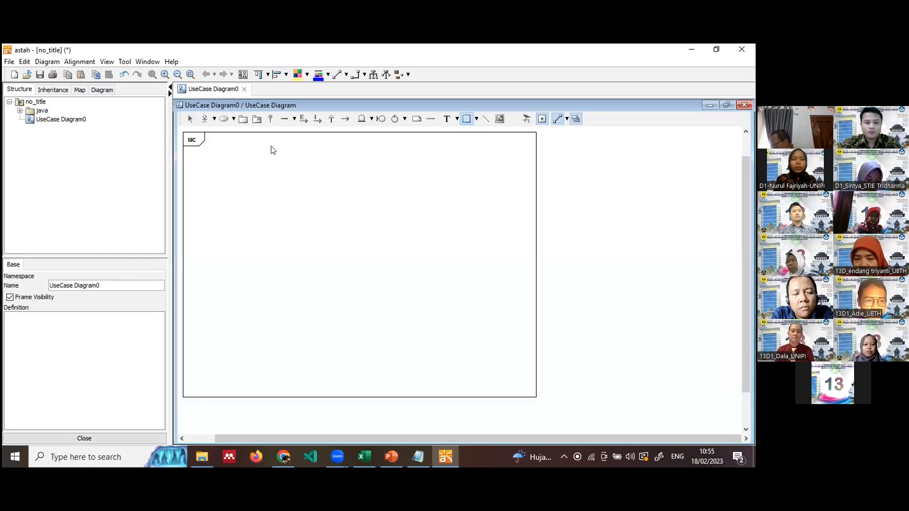
left_click_drag(270, 150, 437, 384)
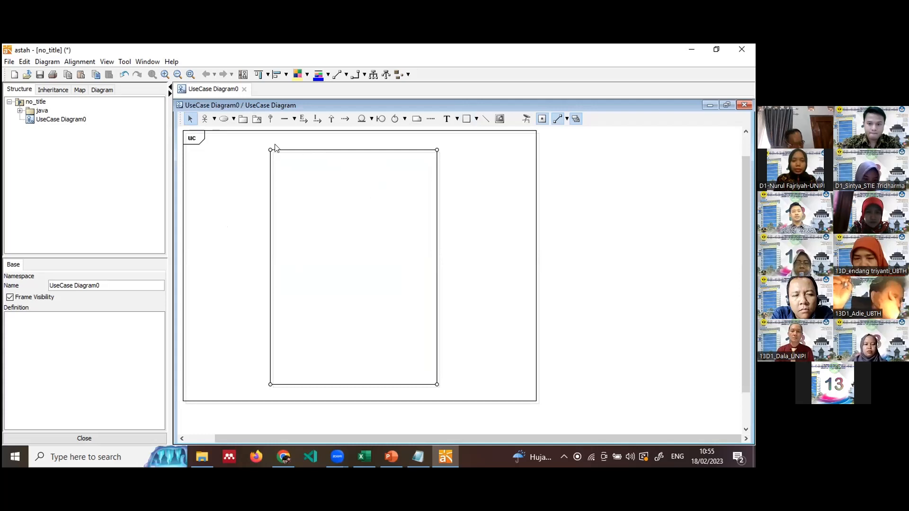
left_click(475, 119)
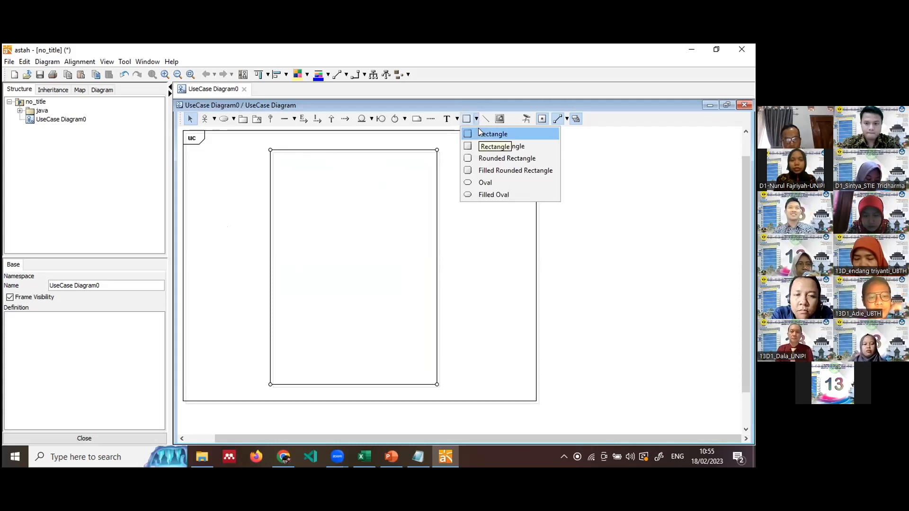
left_click(242, 173)
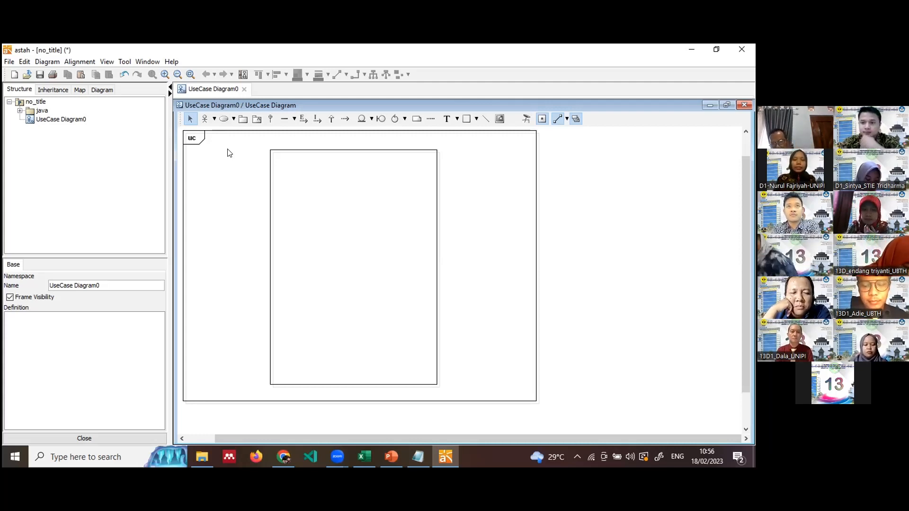
left_click(212, 119)
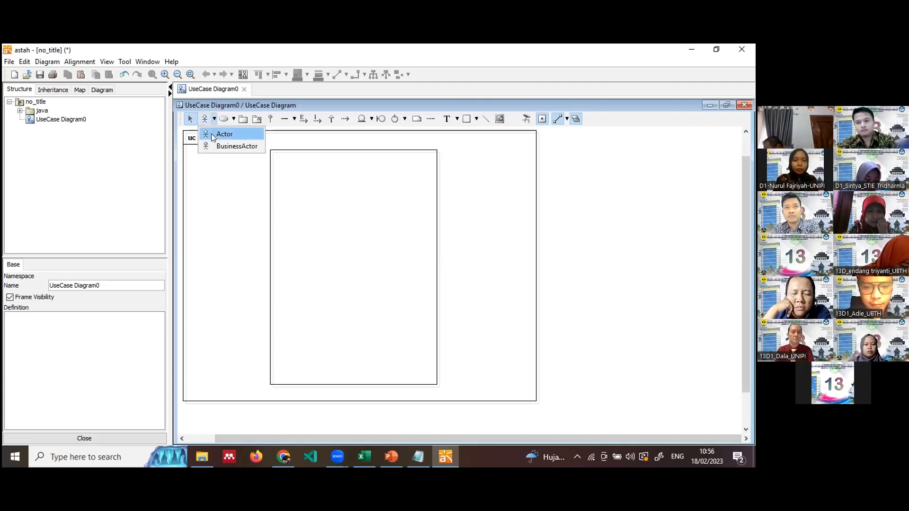
Place an actor left of the boundary and name it STAFF HRD.
left_click(211, 134)
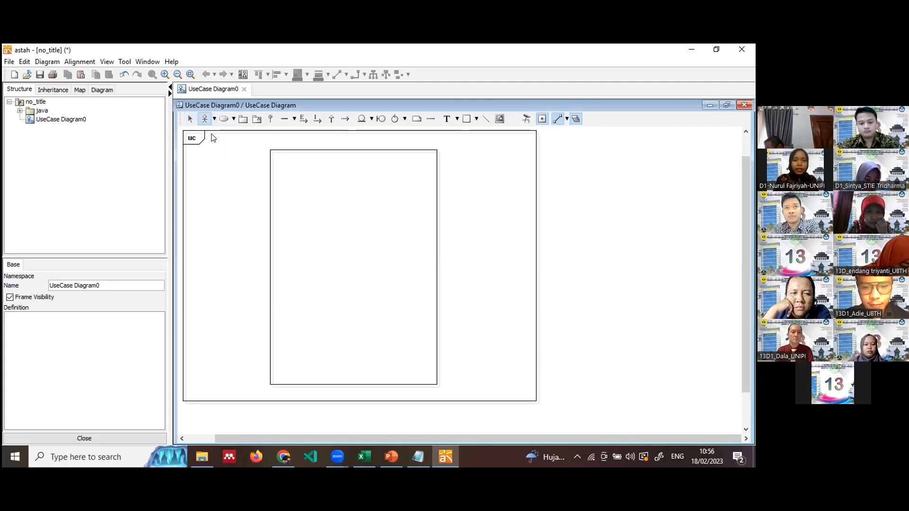
left_click(215, 184)
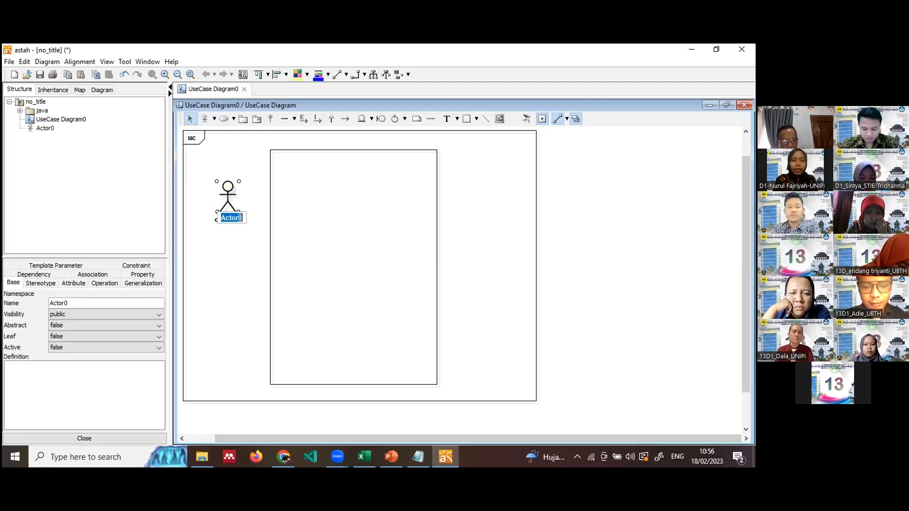
left_click(233, 237)
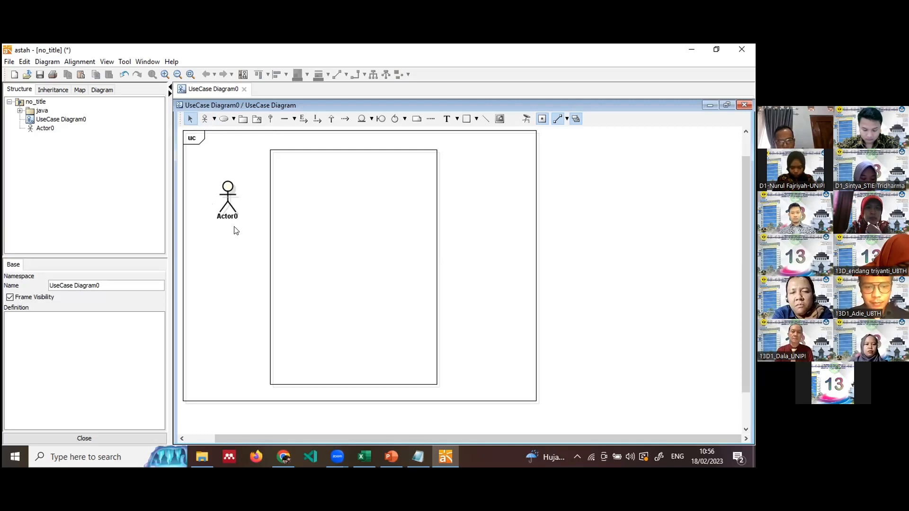
left_click(230, 214)
left_click(229, 214)
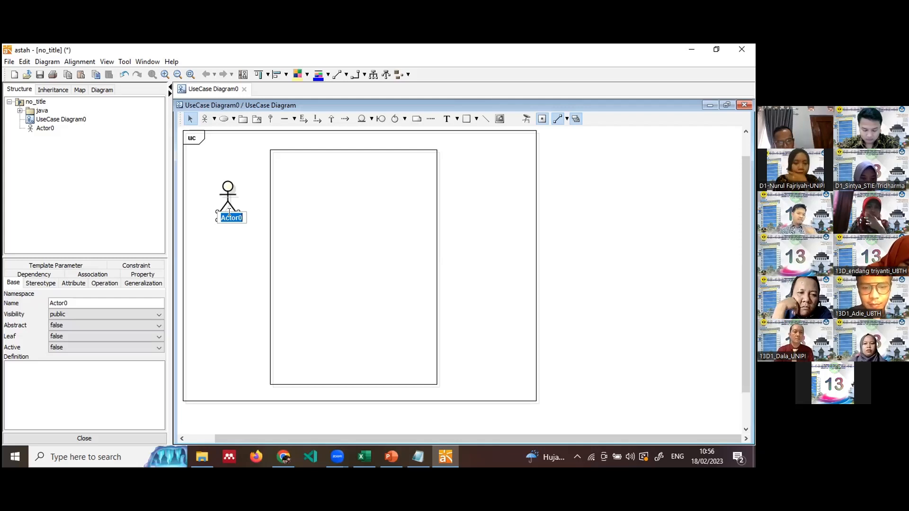
type("s")
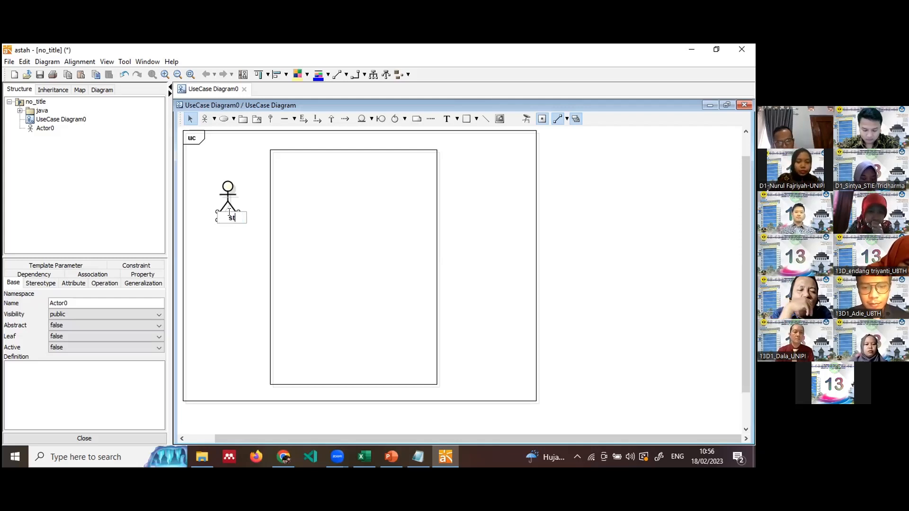
type("ST")
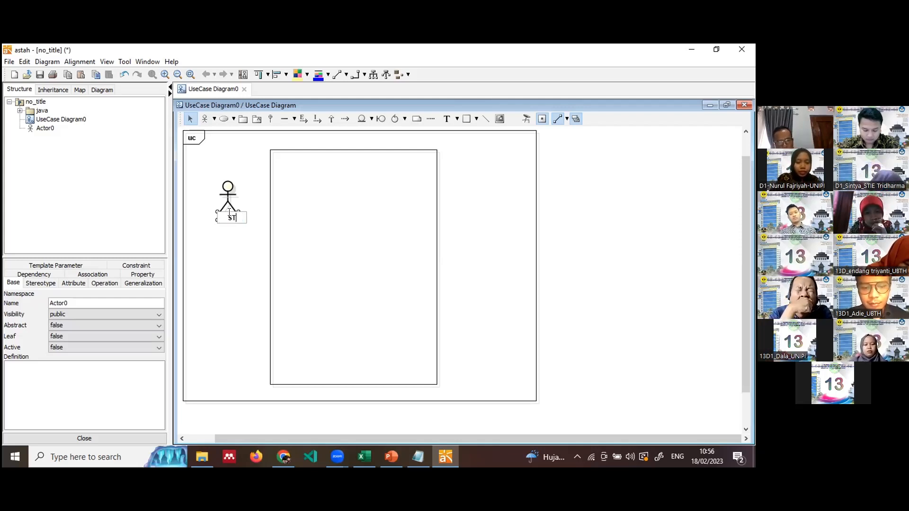
type("AFF HRD")
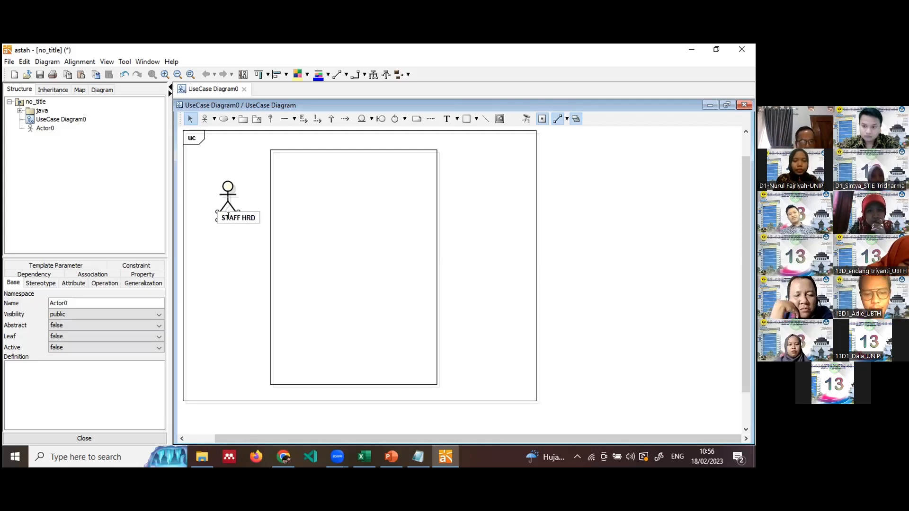
left_click(219, 245)
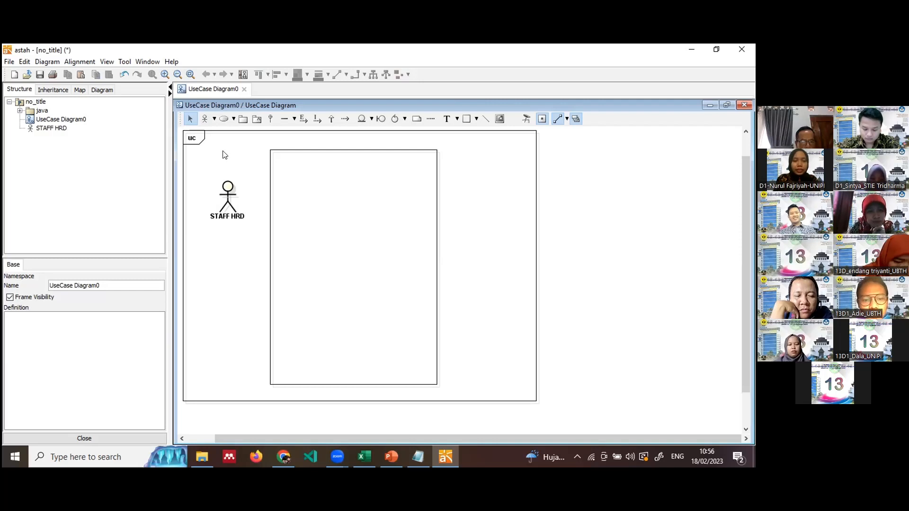
Add a second actor named SPV HRD below STAFF HRD.
left_click(205, 120)
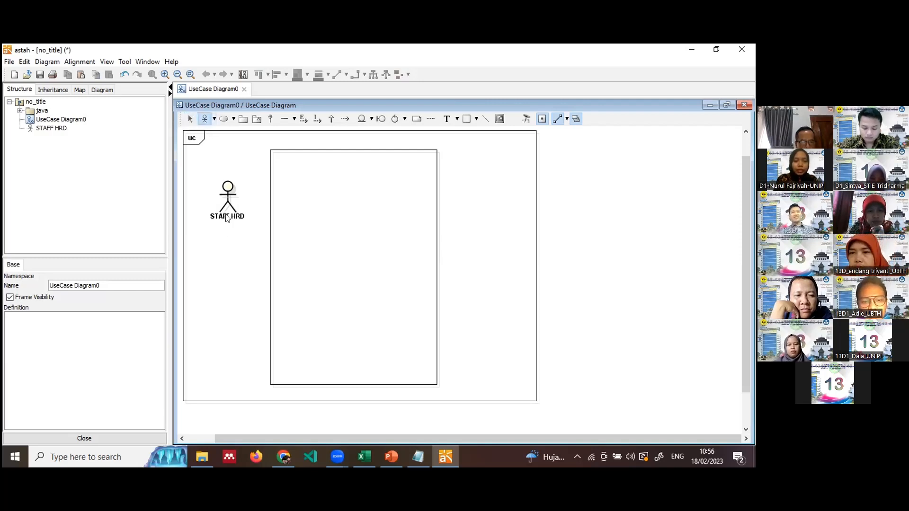
left_click(219, 283)
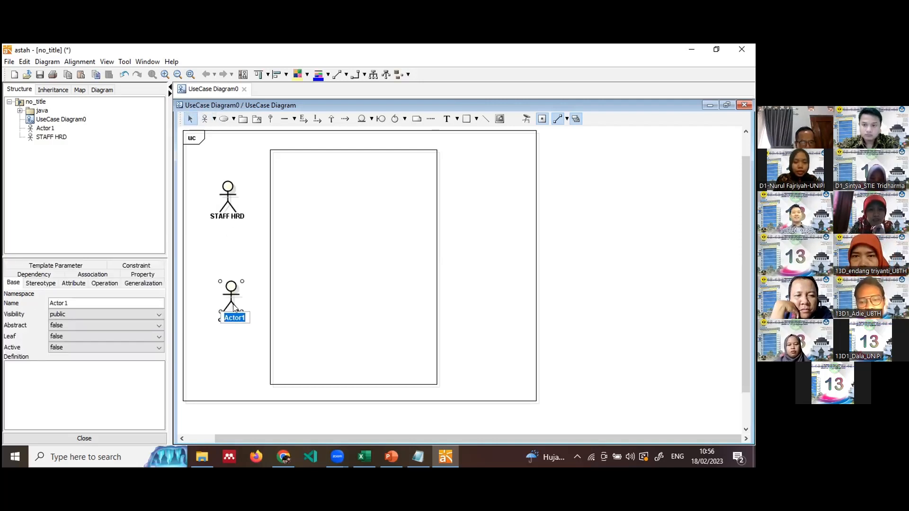
type("SPV HR")
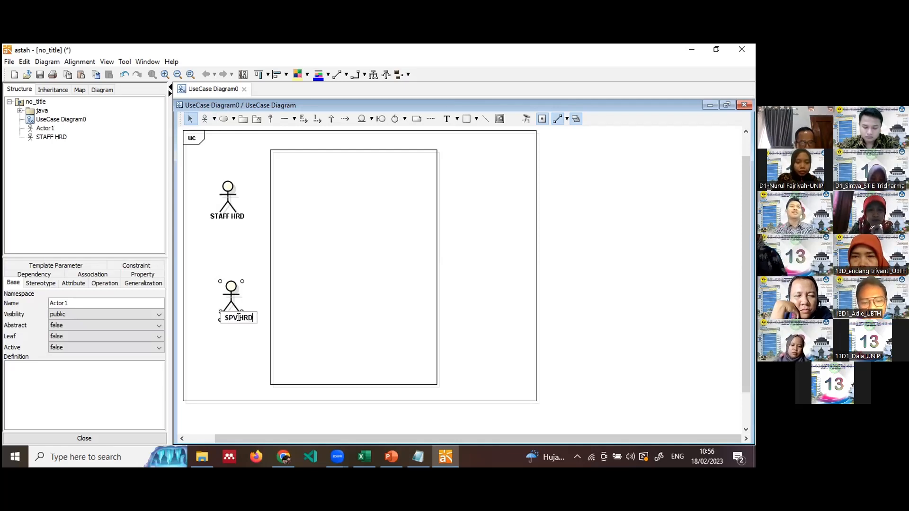
type("D")
left_click(239, 339)
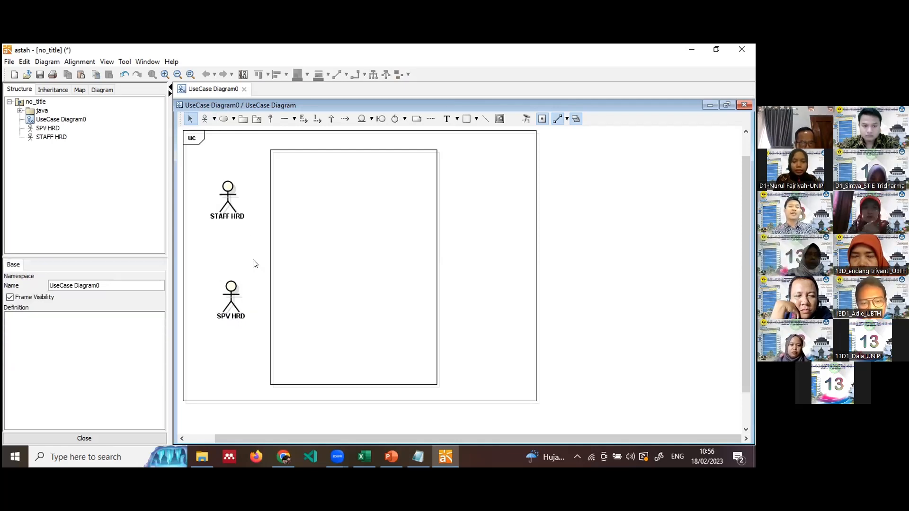
Add a GENERAL MANAGER actor just right of the system boundary.
left_click(206, 119)
left_click(470, 265)
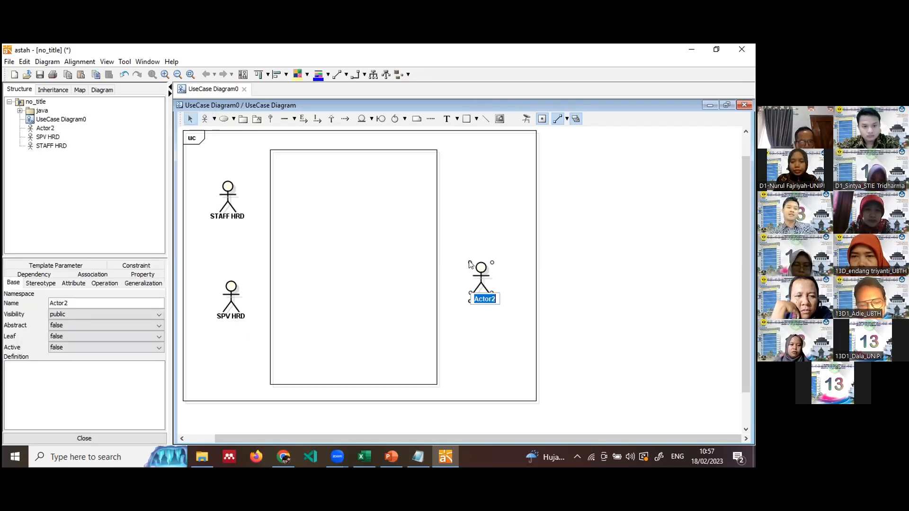
type("G")
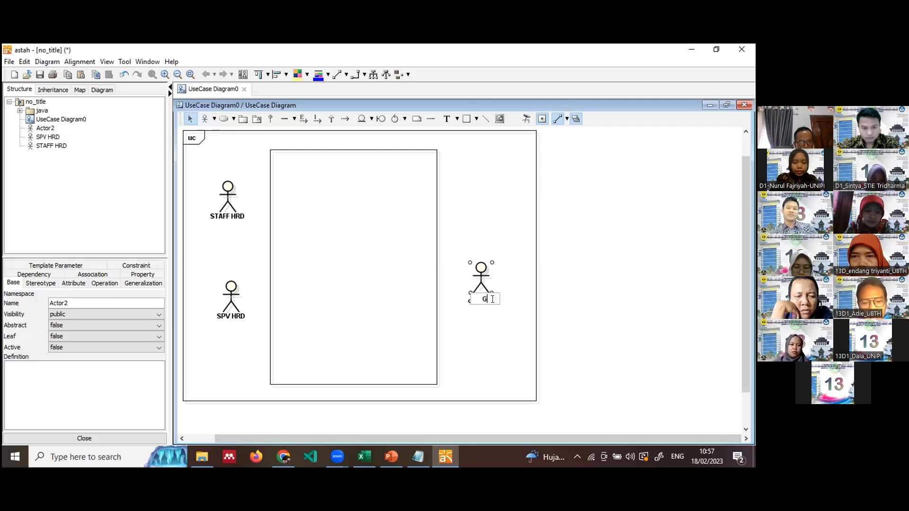
type("ENERA")
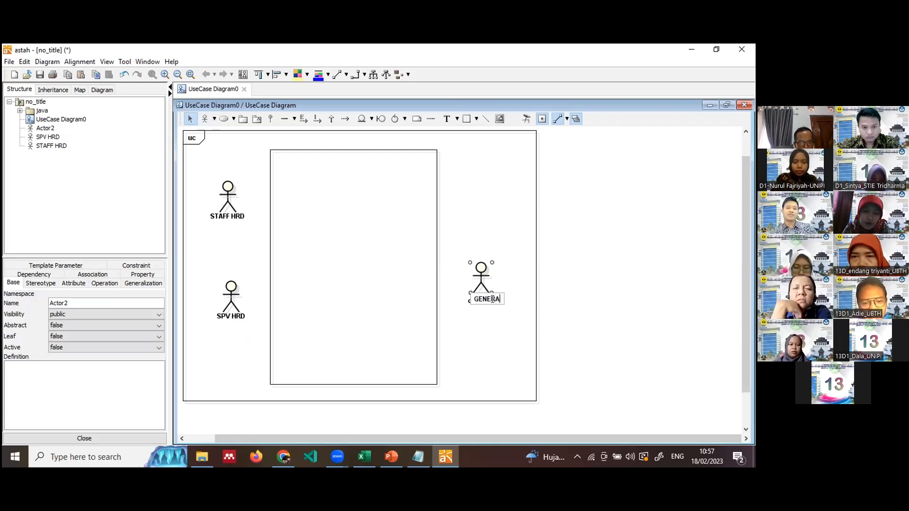
type("L MANAGER")
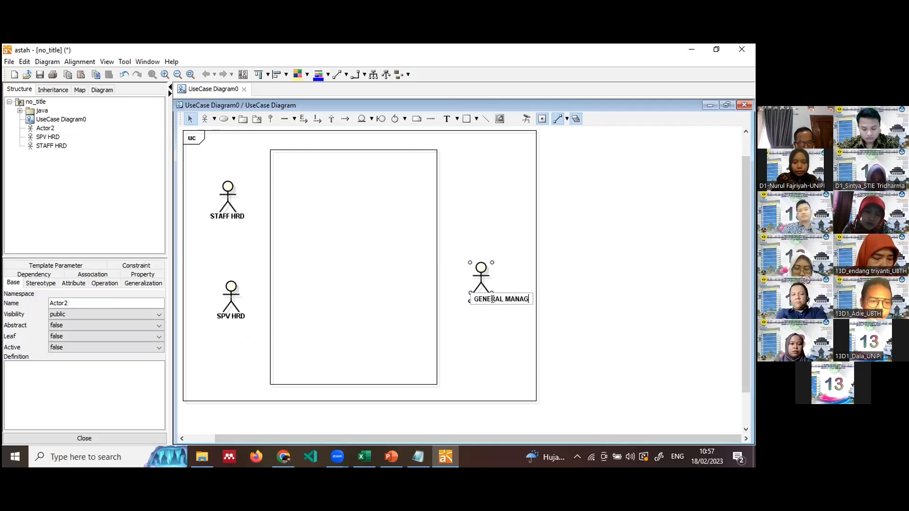
left_click(492, 334)
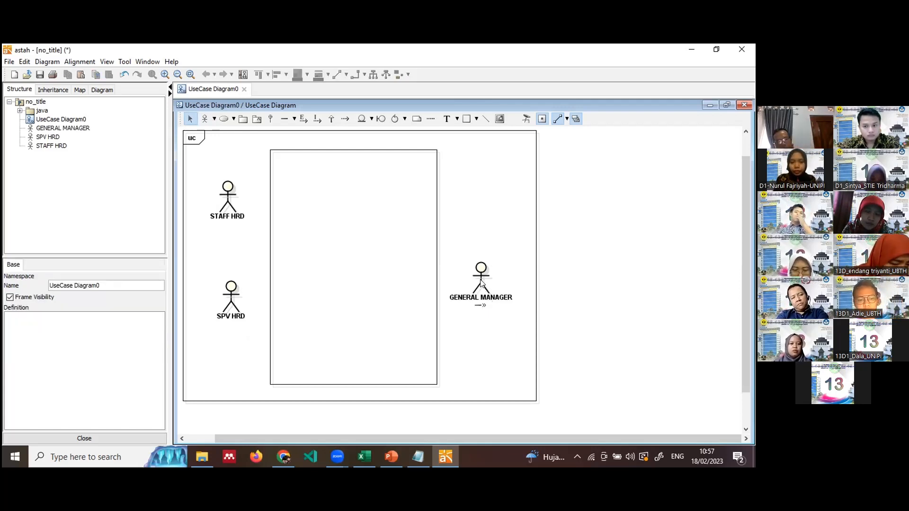
left_click_drag(481, 281, 474, 276)
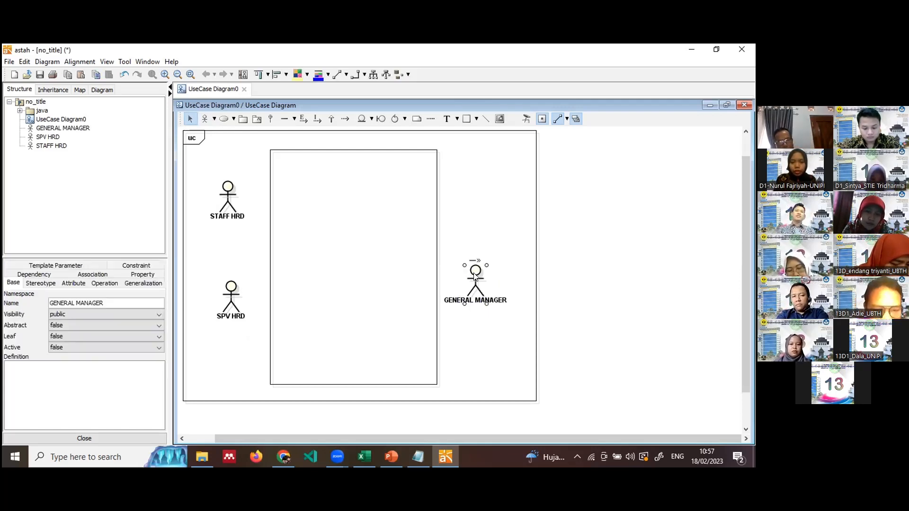
left_click(475, 201)
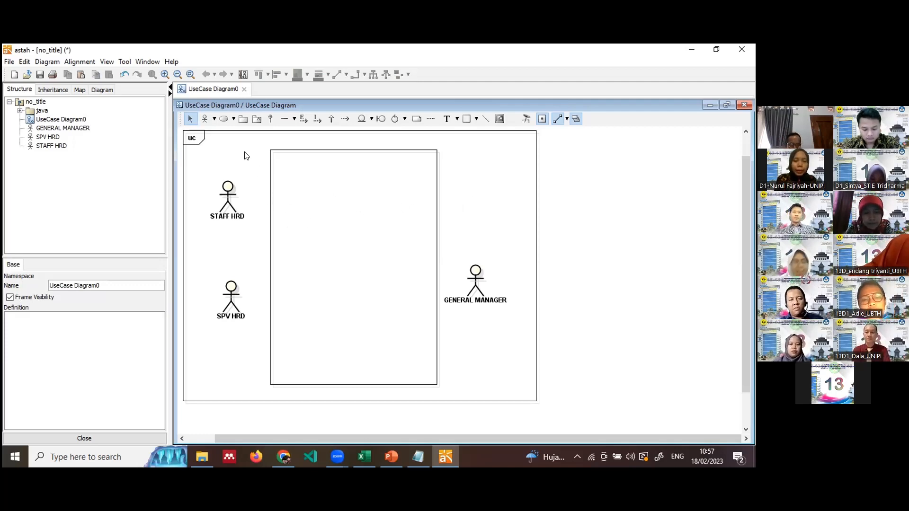
Place a plain use case near the top inside the boundary and name it KELOLA MASTER DATA.
left_click(233, 121)
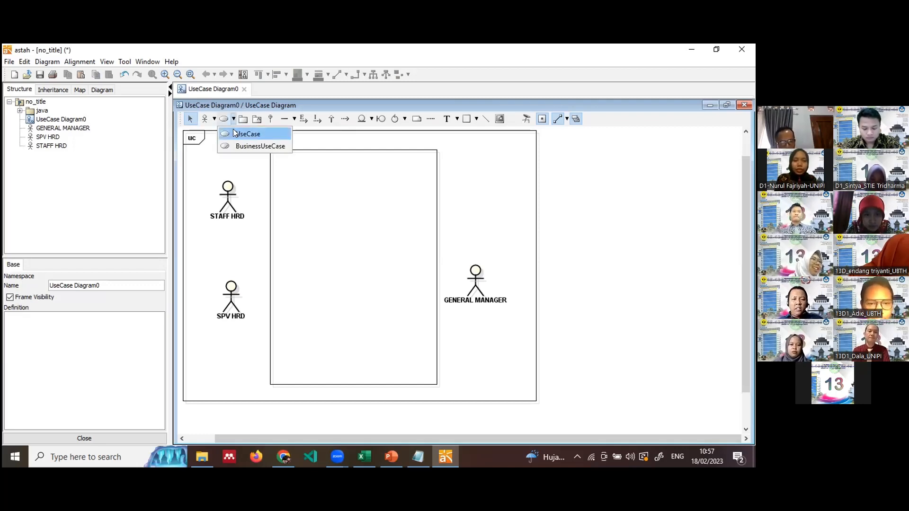
left_click(234, 134)
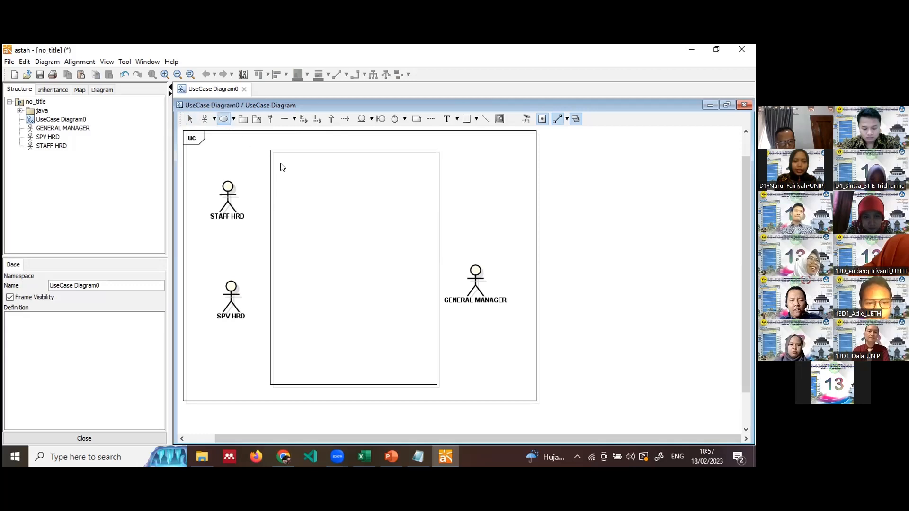
left_click(338, 190)
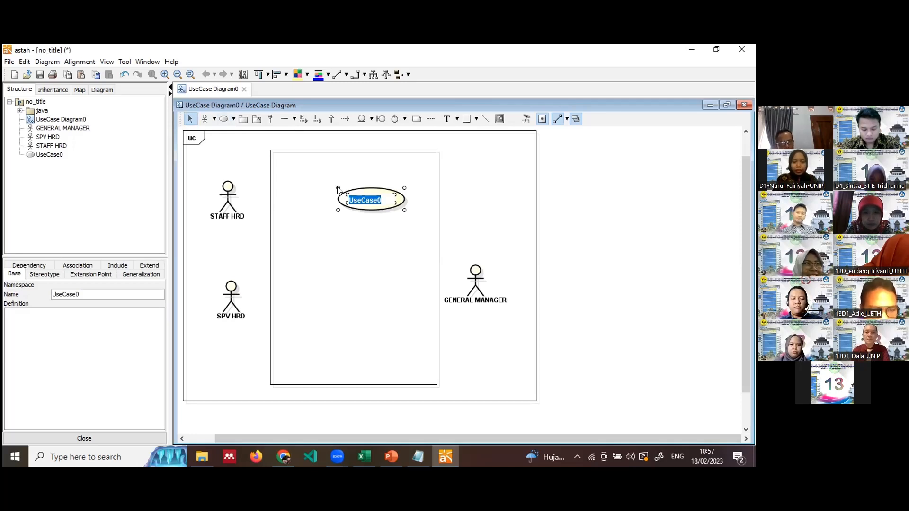
type("k")
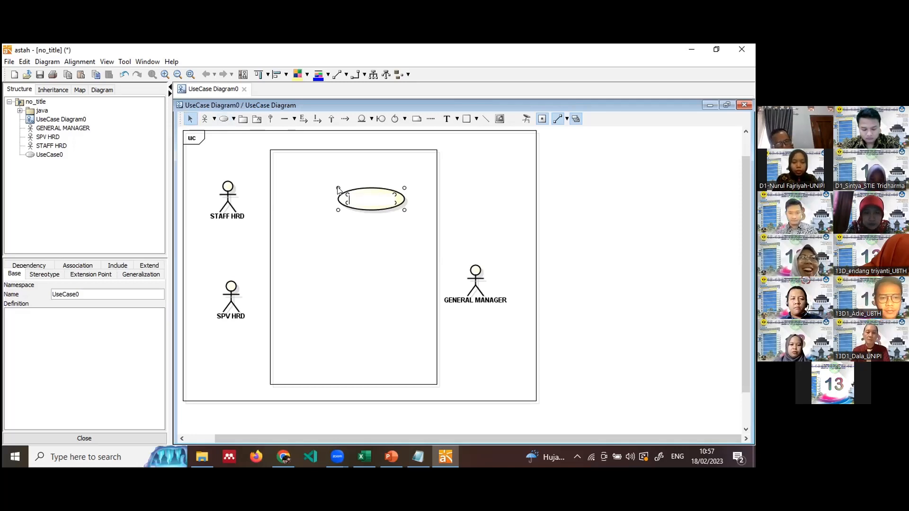
type("ELOLA")
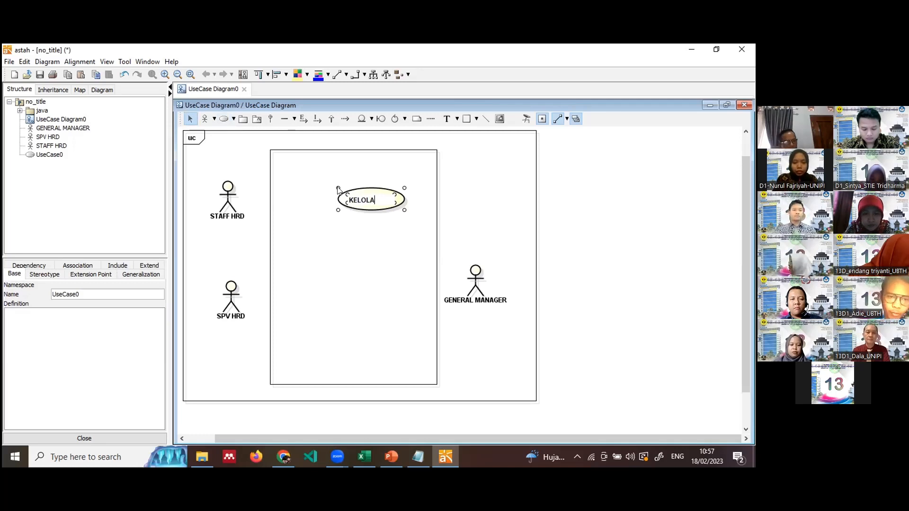
type("MASATER")
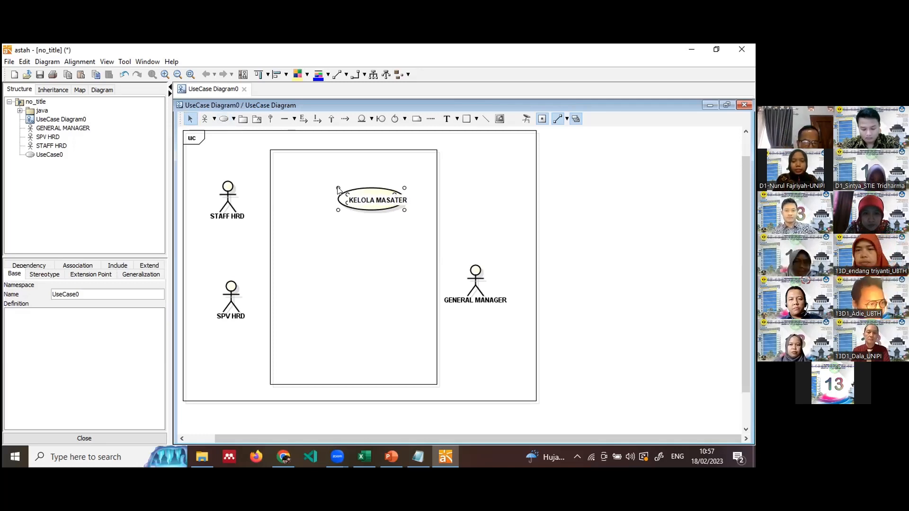
key("BackSpace")
key("BackSpace")
key("BackSpace")
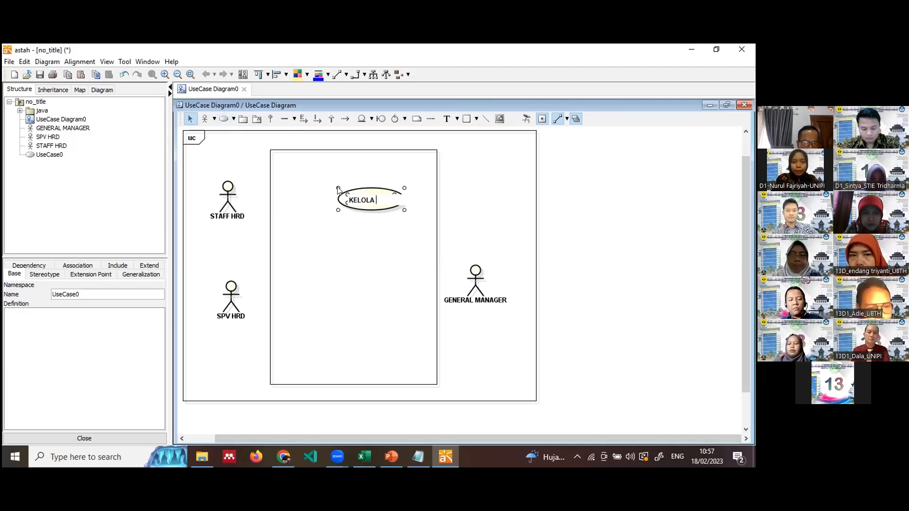
type("MASTE")
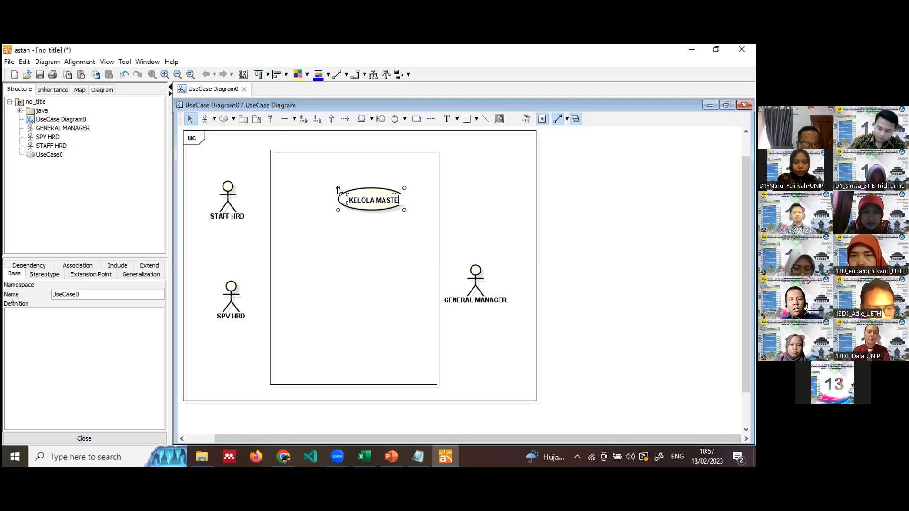
type("R DATA")
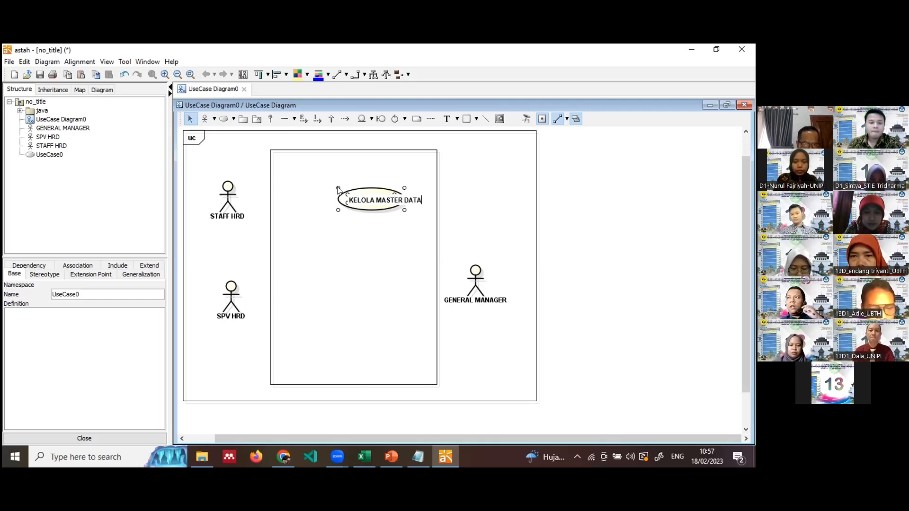